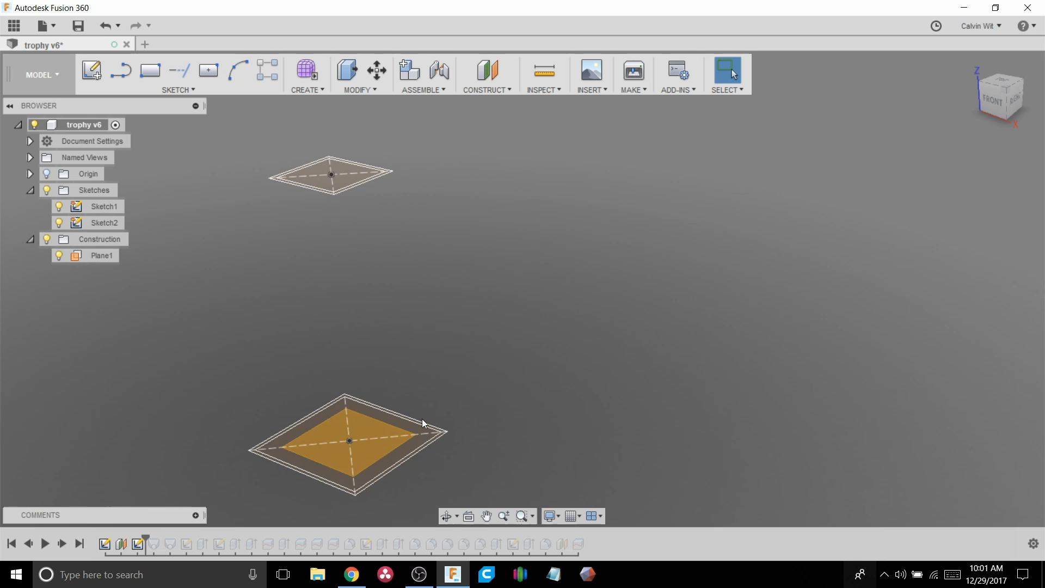
- Hide the construction plane Plane1
click(330, 461)
click(330, 462)
click(58, 256)
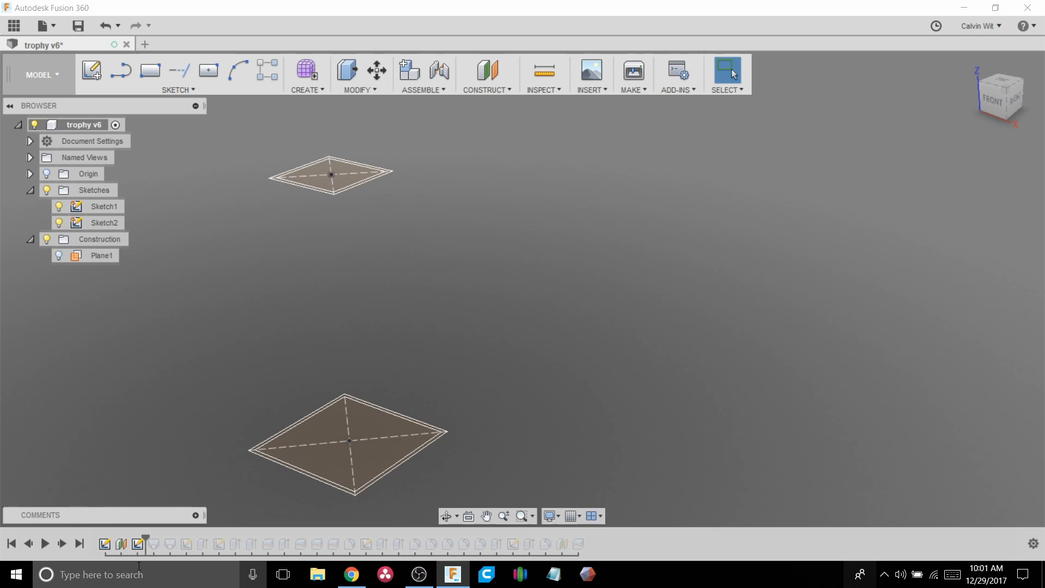
- Advance the timeline past the solid loft and the hollowing loft, hiding Sketch1 and Sketch2
drag(145, 540, 162, 540)
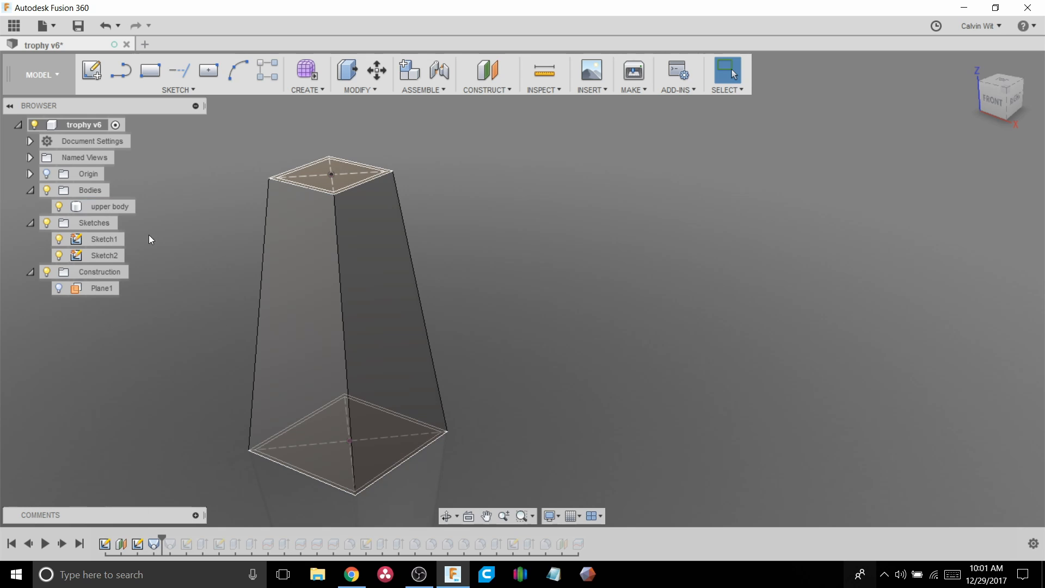
click(59, 239)
click(58, 257)
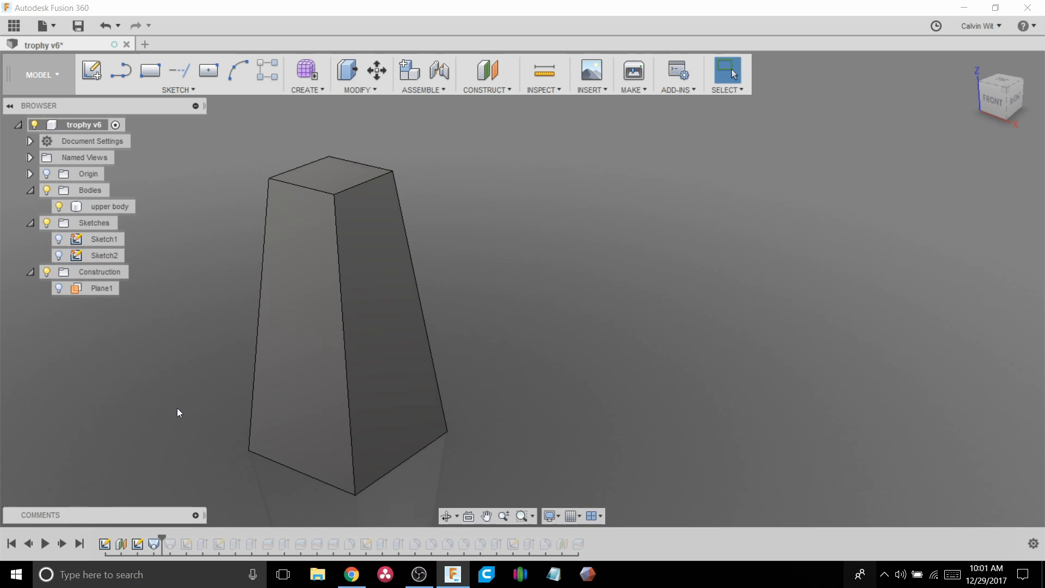
mouse_move(164, 305)
shift+middle_down()
mouse_move(210, 368)
mouse_move(217, 454)
mouse_move(196, 501)
shift+middle_up()
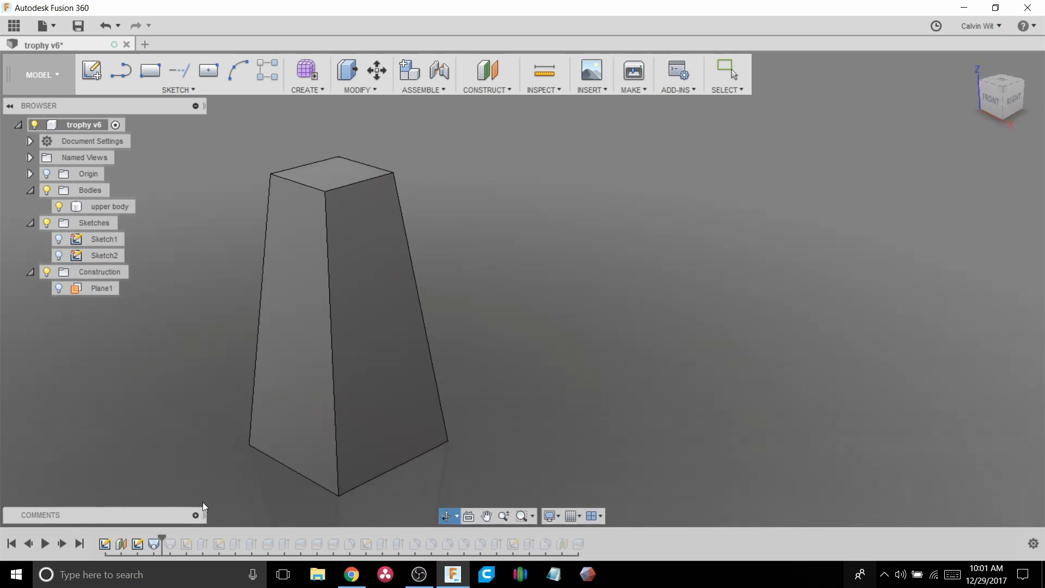
drag(162, 537, 178, 537)
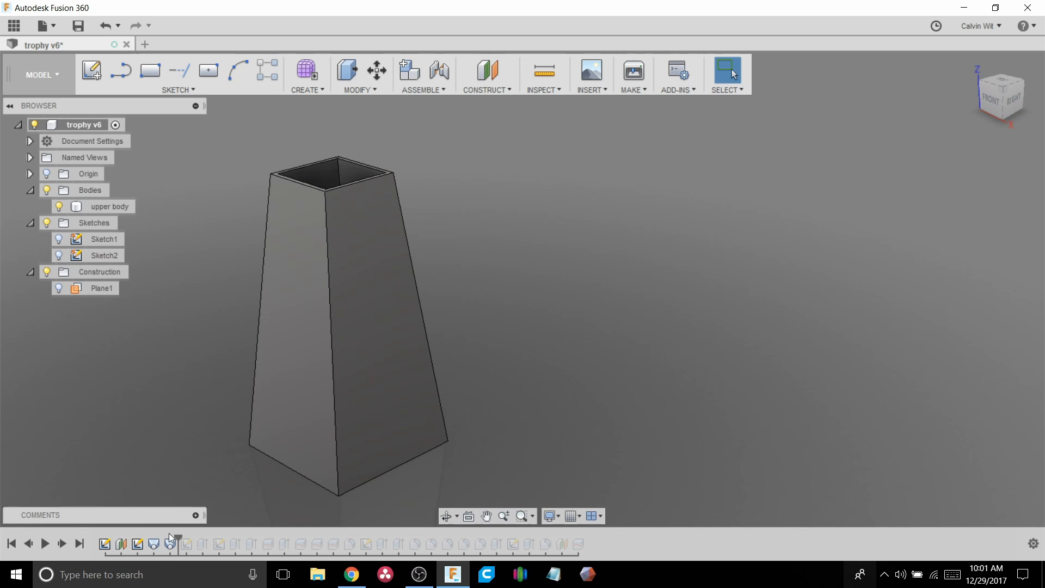
mouse_move(177, 383)
shift+middle_down()
mouse_move(196, 324)
mouse_move(200, 377)
mouse_move(229, 363)
mouse_move(229, 158)
mouse_move(380, 173)
mouse_move(276, 305)
mouse_move(240, 304)
shift+middle_up()
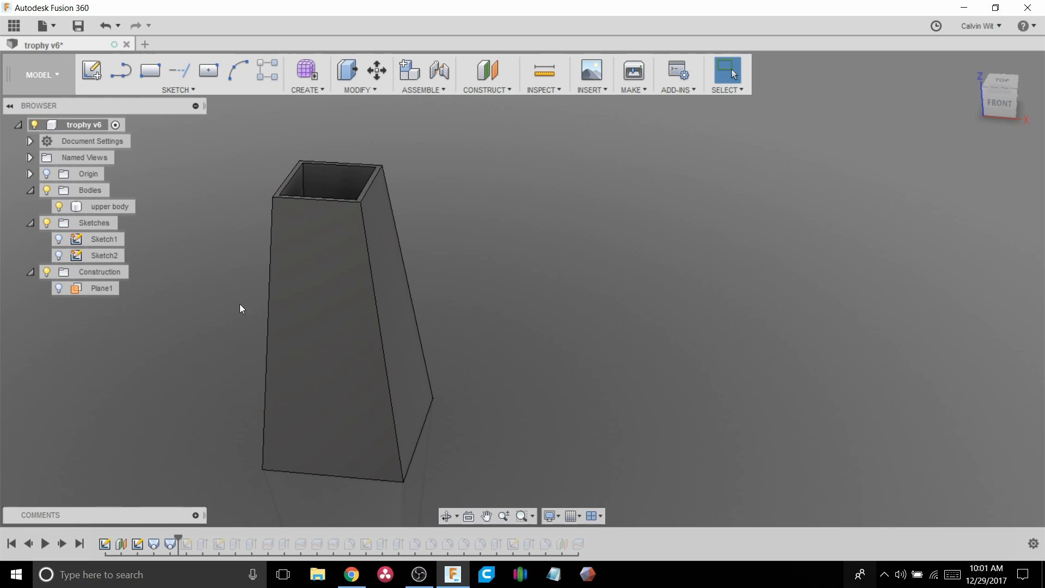
- Advance the timeline past Sketch3, show that sketch, and select its triangular profile in the right view
drag(179, 541, 194, 541)
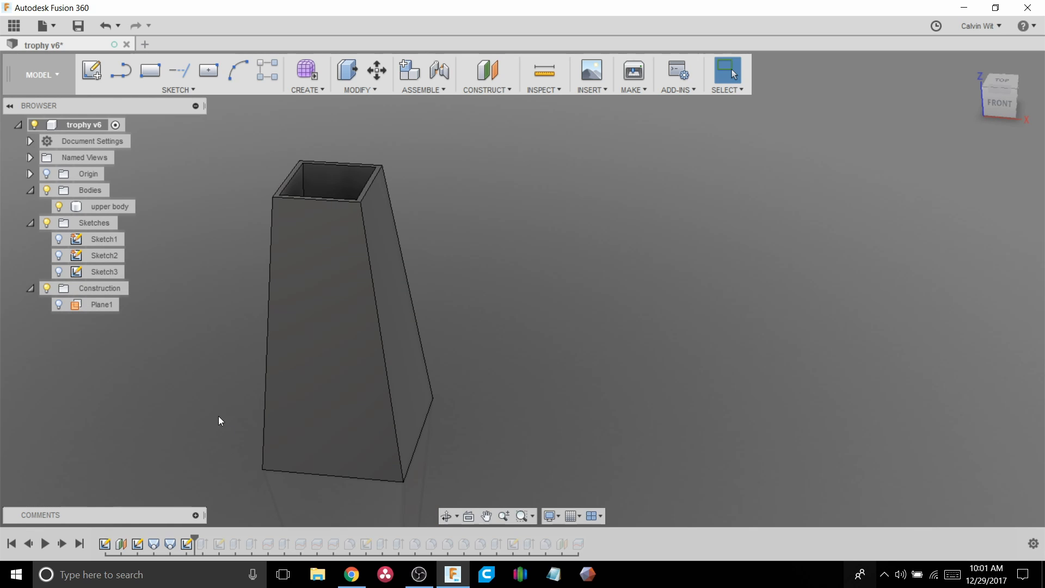
shift+middle_drag(237, 412, 140, 394)
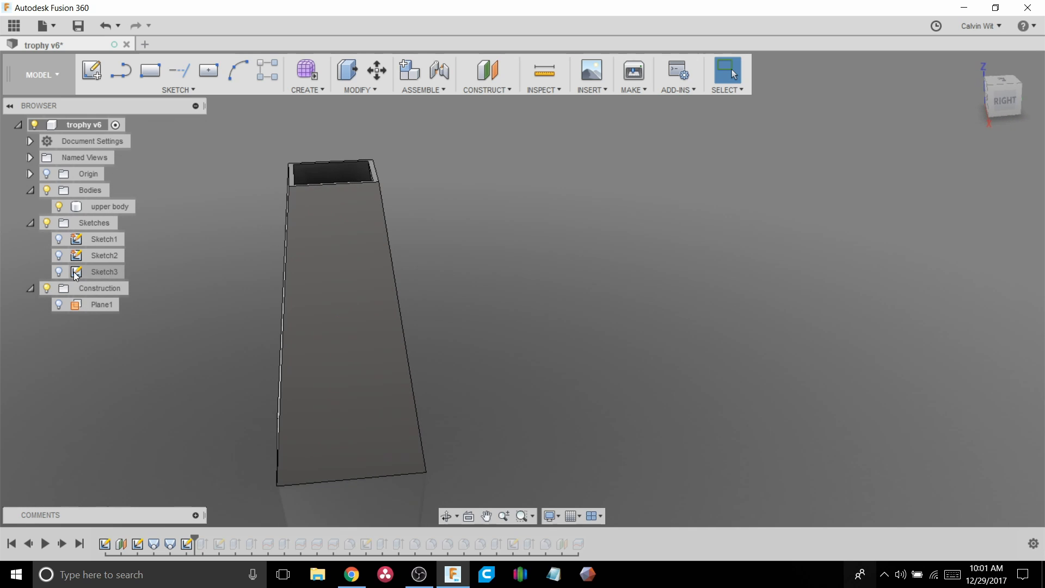
click(59, 272)
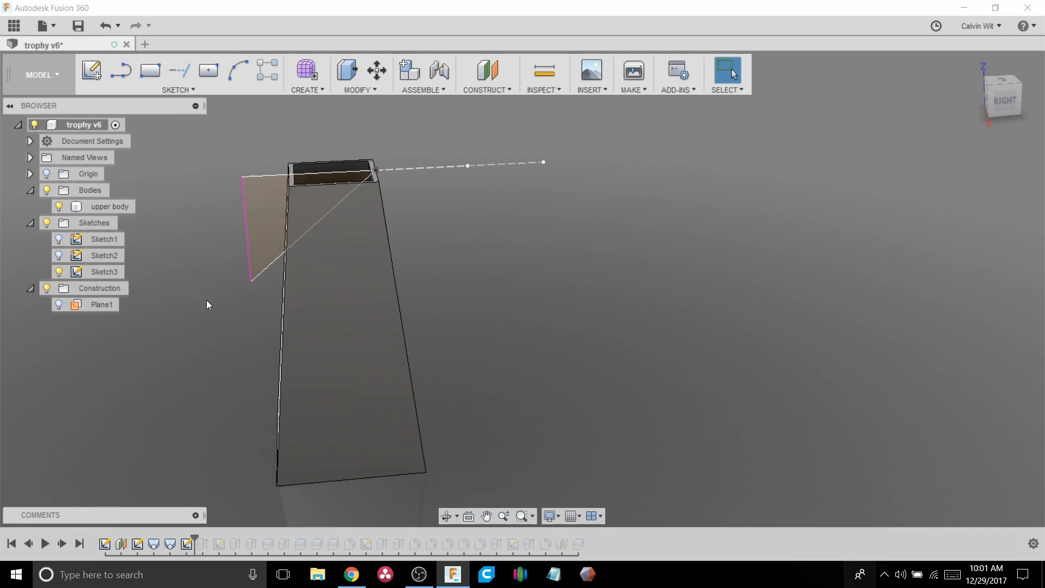
click(253, 226)
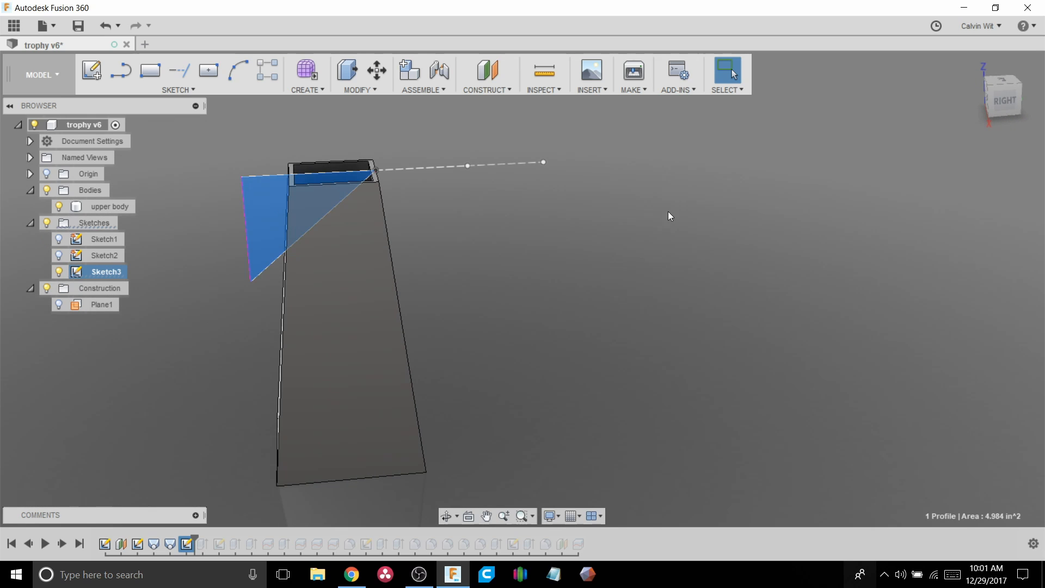
click(995, 103)
middle_drag(587, 248, 725, 224)
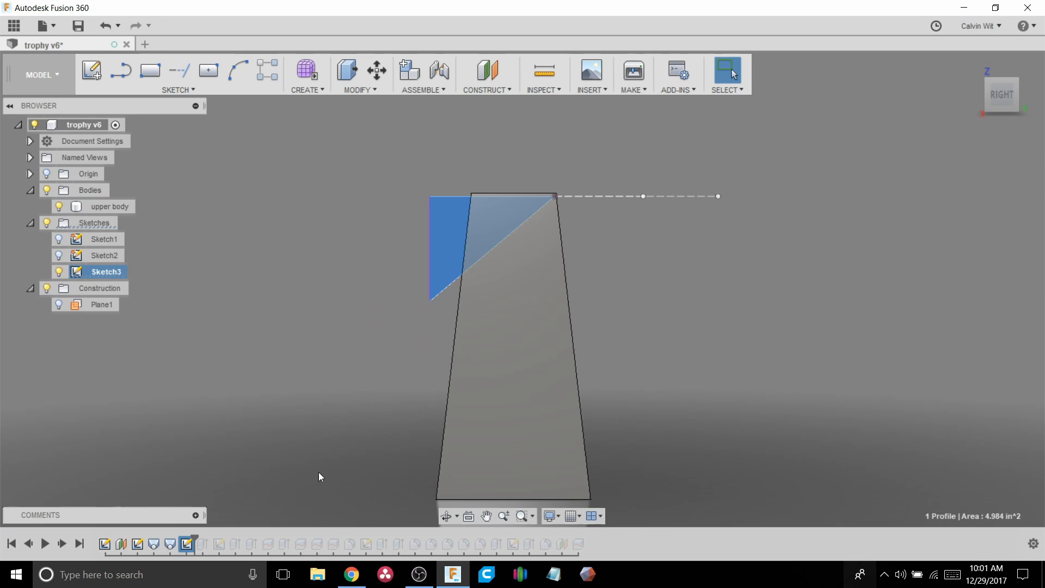
- Advance the timeline past the triangular cut and review its symmetric 1.60 in extrude settings, keeping them
drag(195, 538, 211, 538)
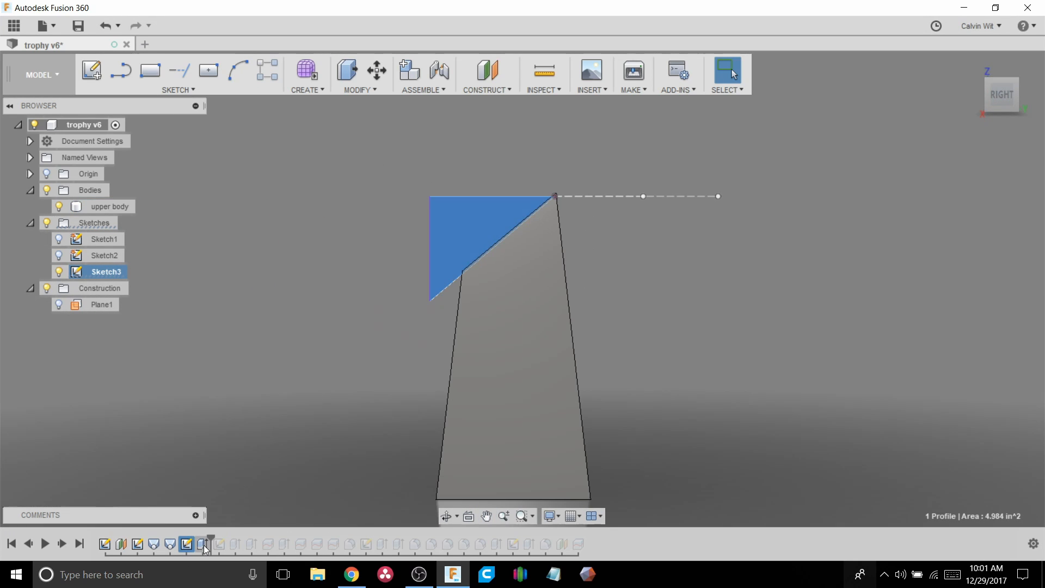
click(203, 545)
right_click(203, 546)
click(291, 412)
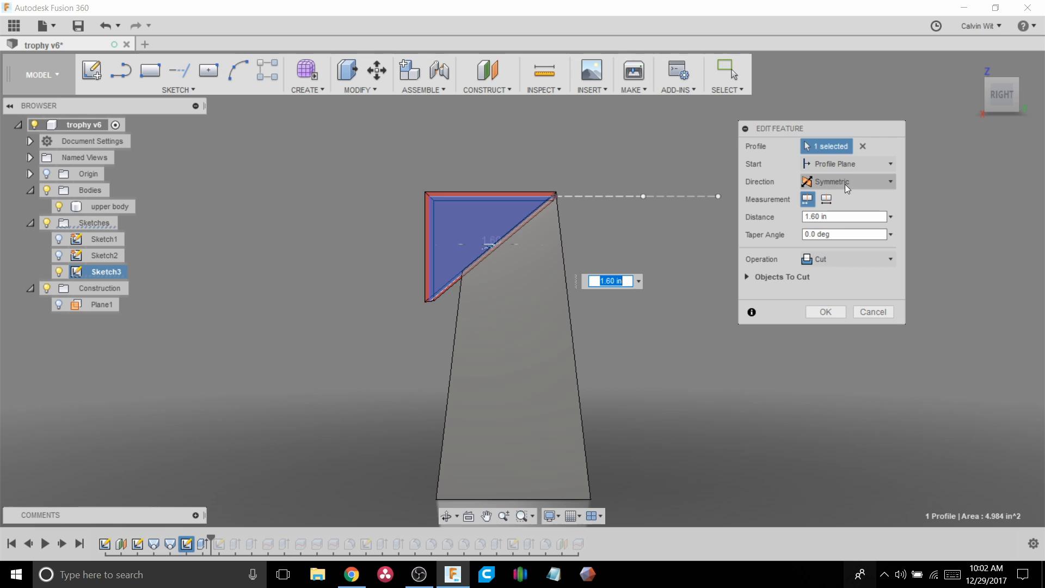
shift+middle_drag(385, 260, 478, 276)
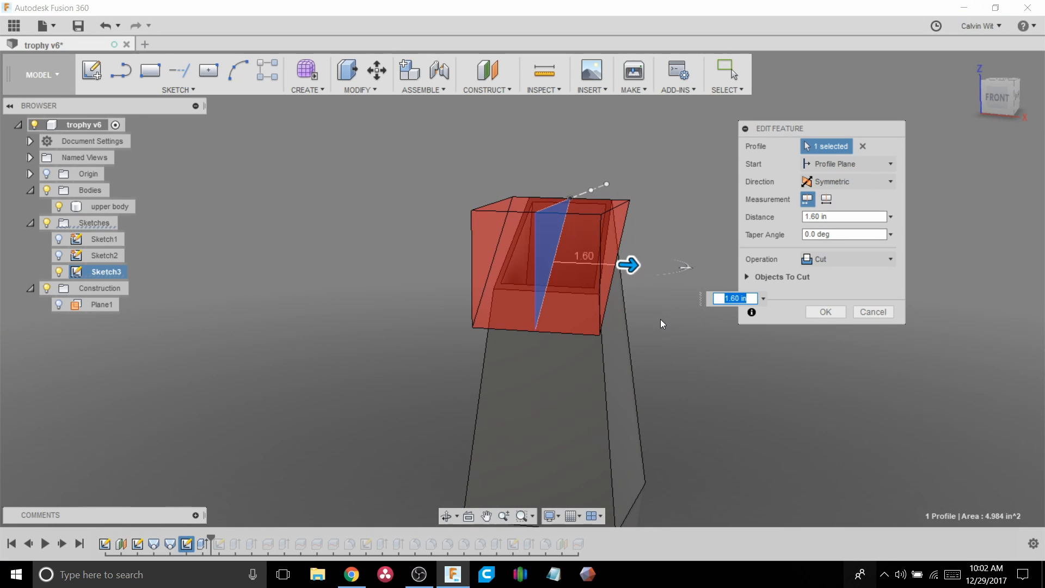
middle_drag(686, 355, 576, 405)
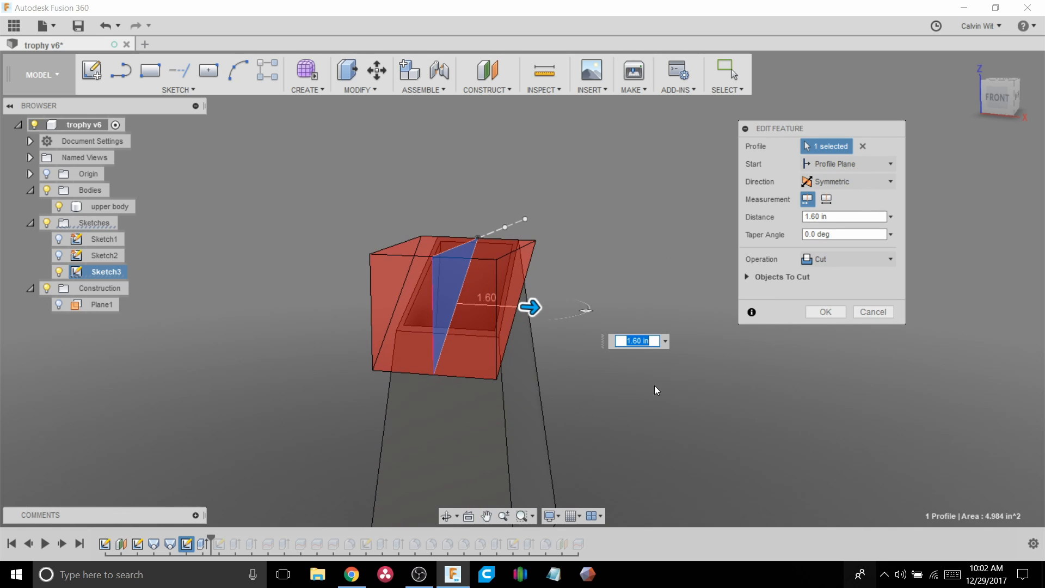
click(819, 310)
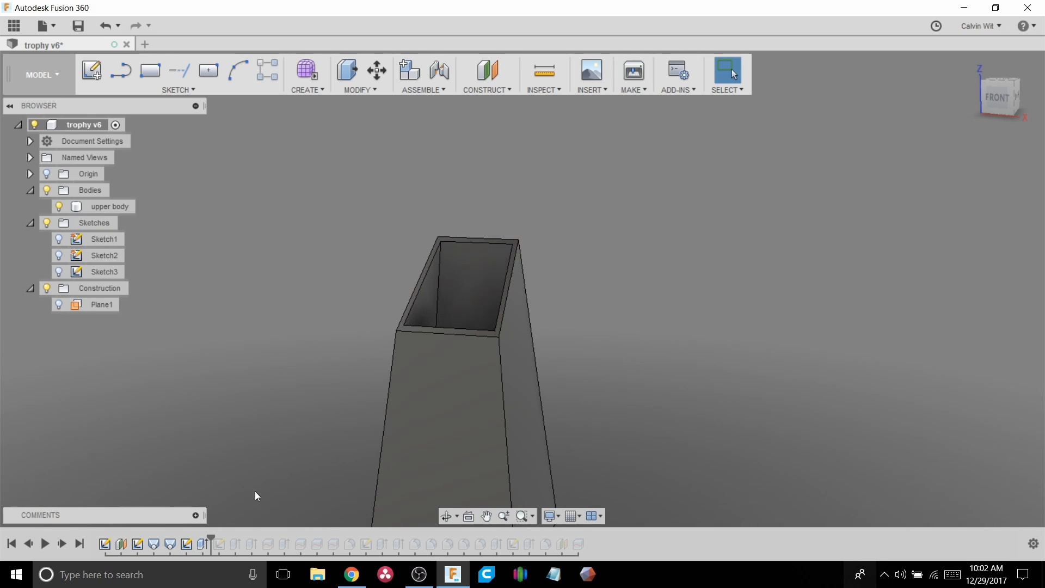
- Advance the timeline past Sketch4 and show the sketch on the slanted top opening
drag(215, 534, 227, 537)
click(58, 288)
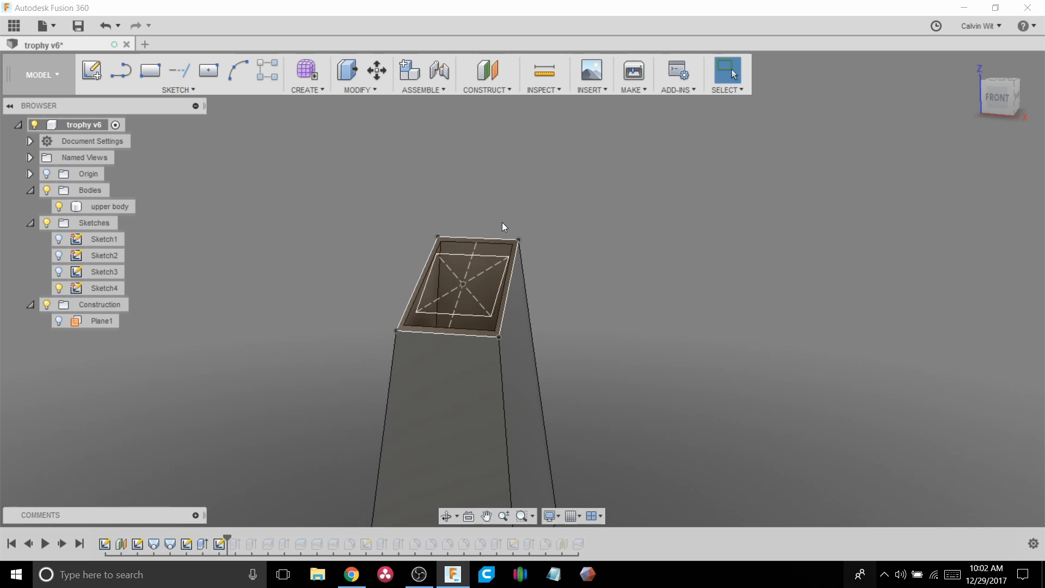
scroll(454, 210, up, 3)
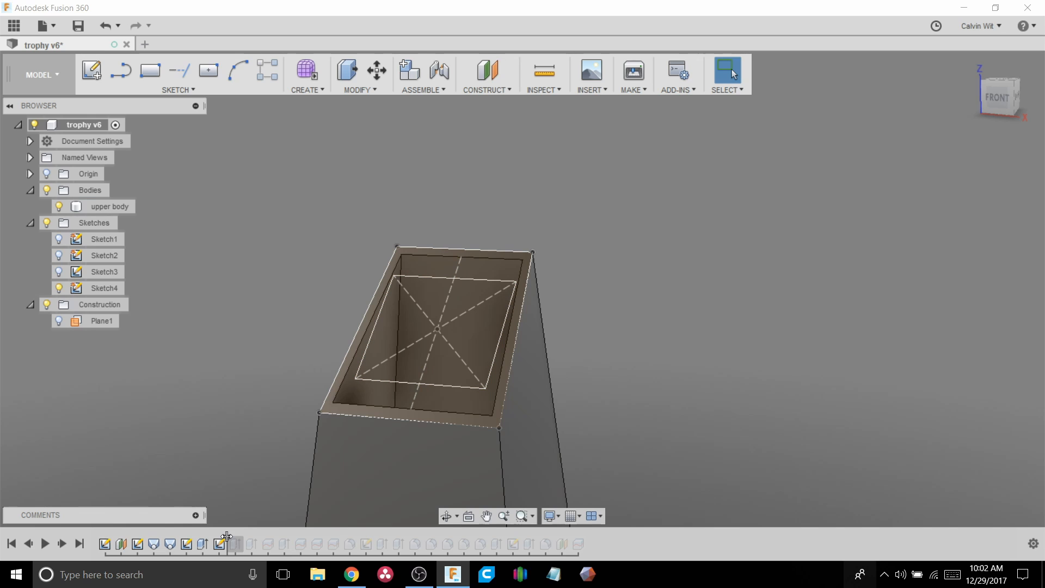
- Advance the timeline past the two extrudes forming the recessed top plate and hide Sketch4
drag(227, 538, 260, 538)
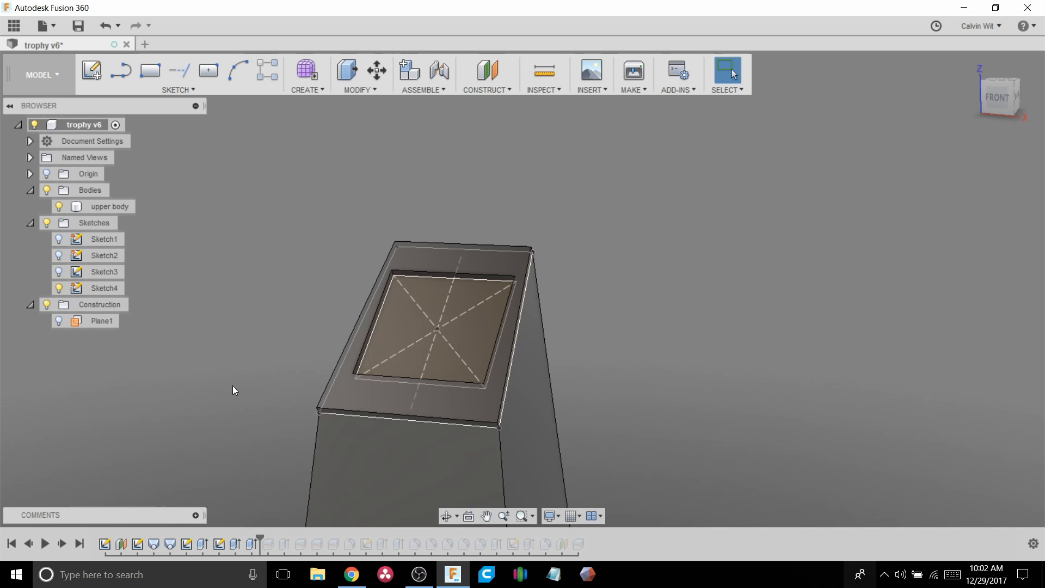
click(58, 288)
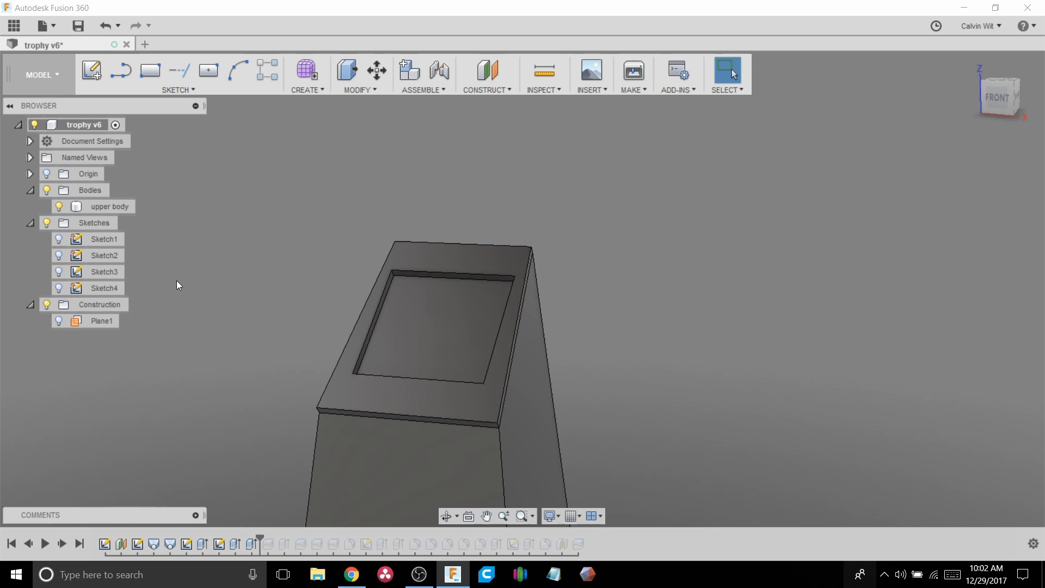
mouse_move(194, 299)
shift+middle_down()
mouse_move(170, 294)
mouse_move(137, 252)
mouse_move(3, 287)
mouse_move(159, 292)
mouse_move(198, 279)
shift+middle_up()
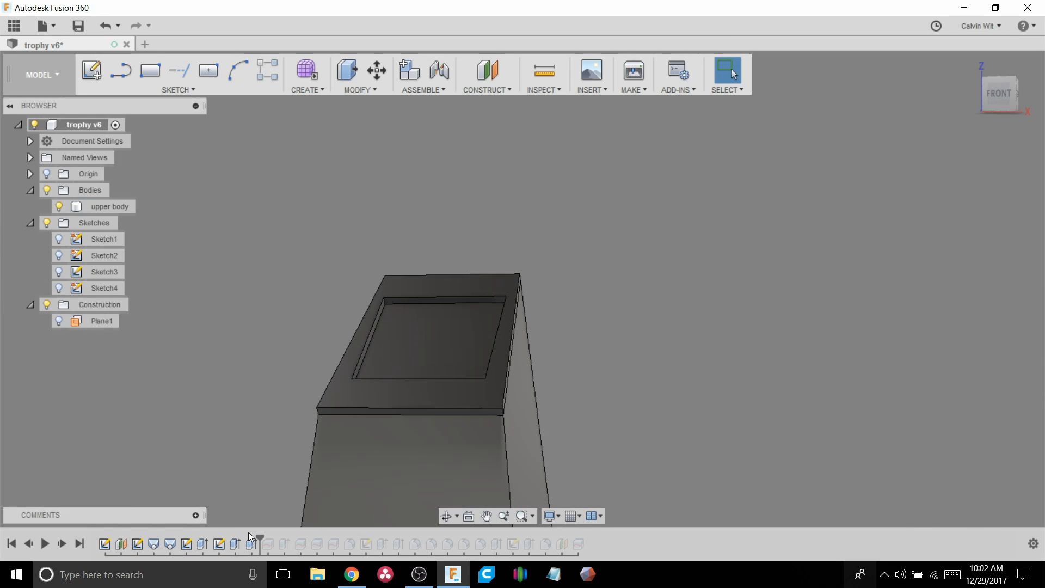
- Advance the timeline past the plate-trimming features and the fillet on the slanted top edges of the upper body
drag(260, 537, 339, 537)
mouse_move(243, 347)
shift+middle_down()
mouse_move(303, 347)
mouse_move(128, 346)
mouse_move(383, 348)
mouse_move(253, 332)
shift+middle_up()
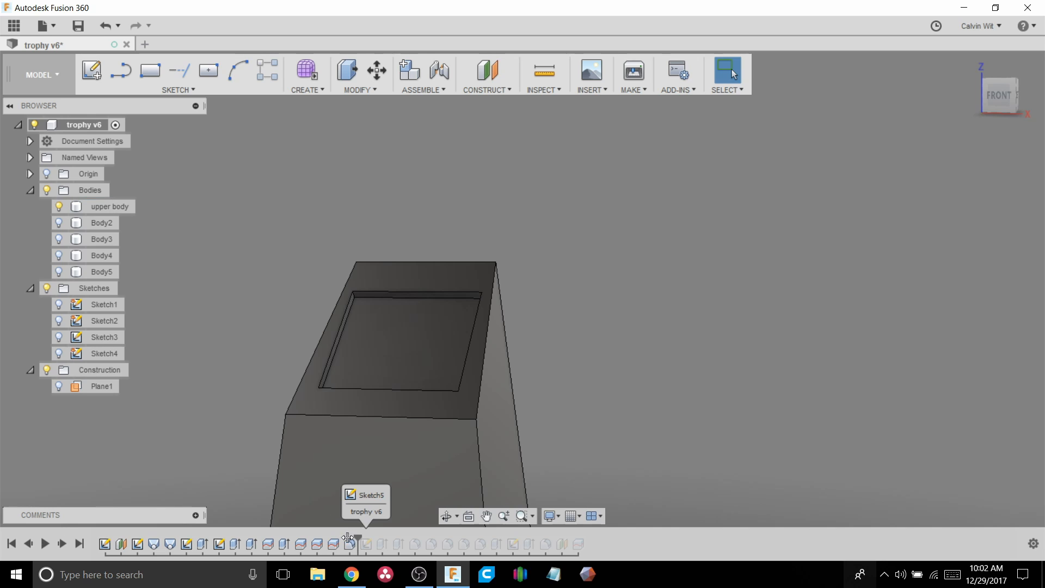
drag(341, 537, 357, 538)
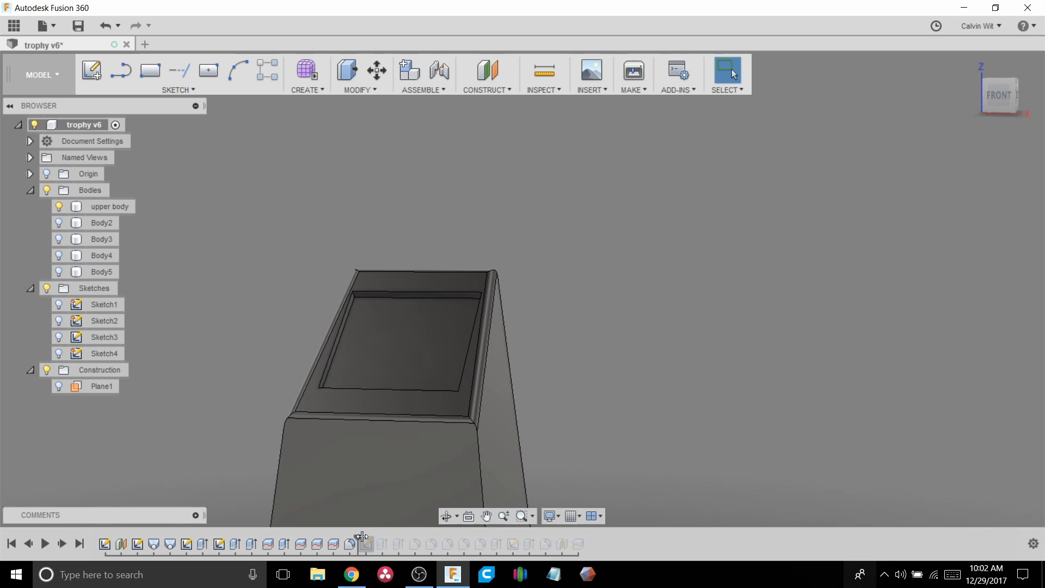
scroll(435, 366, down, 4)
middle_drag(589, 456, 592, 293)
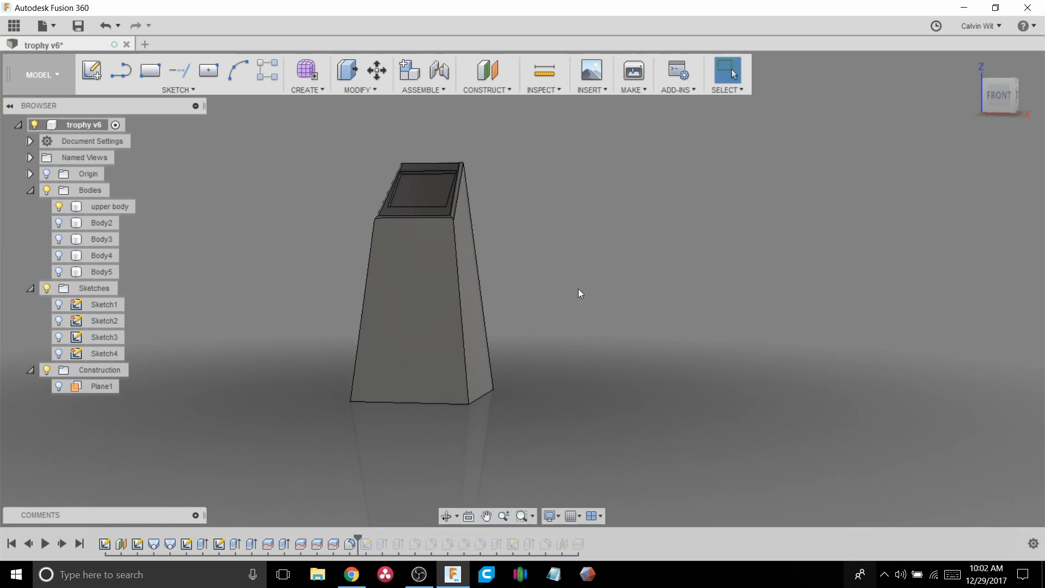
- Advance the timeline past Sketch5 and show the base outline beneath the upper body
drag(358, 539, 374, 536)
click(58, 370)
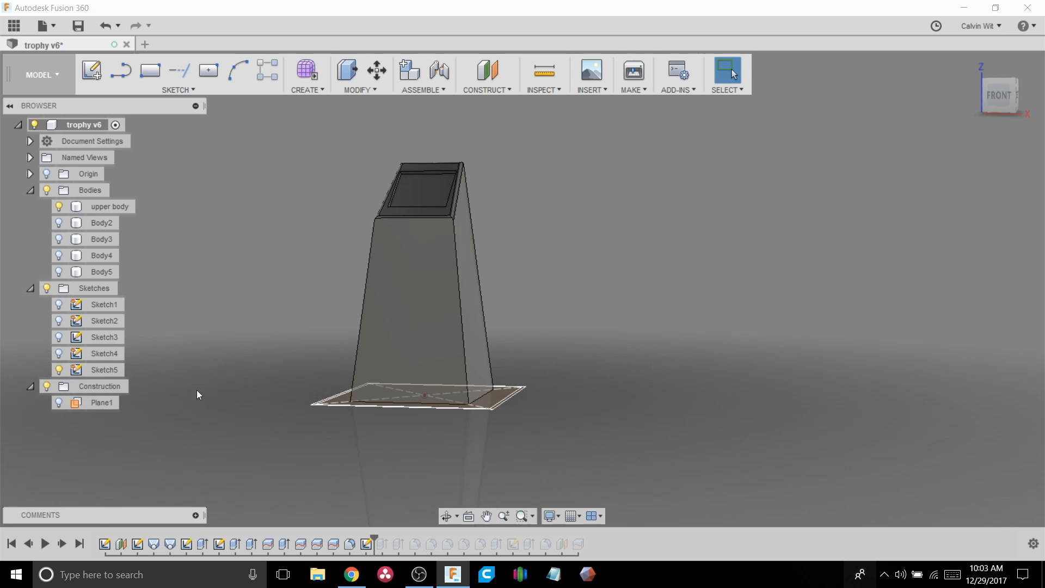
shift+middle_drag(198, 390, 237, 424)
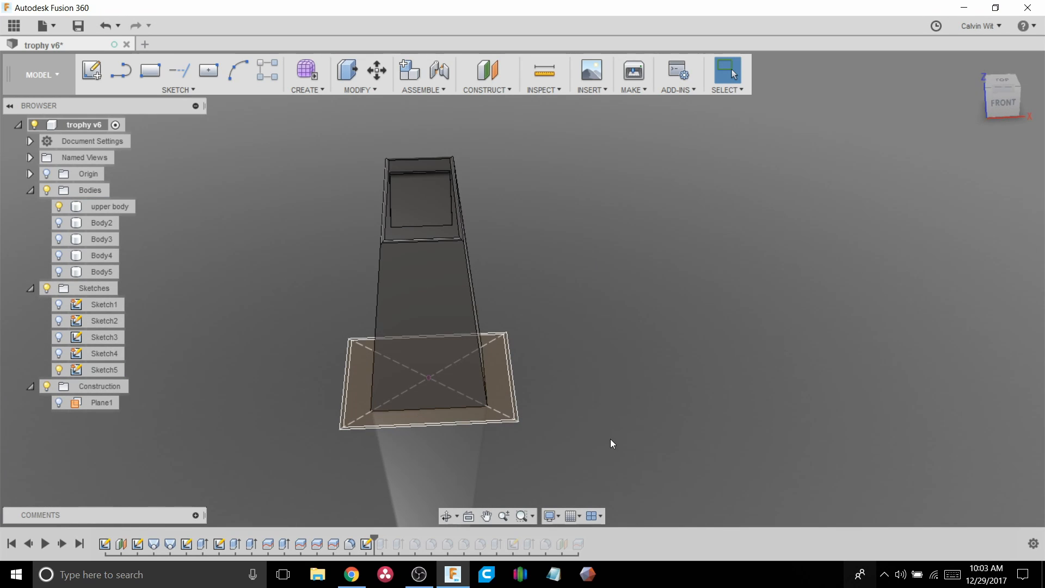
shift+middle_drag(338, 469, 314, 385)
- Advance the timeline past the two base extrudes and hide Sketch5
drag(374, 542, 407, 542)
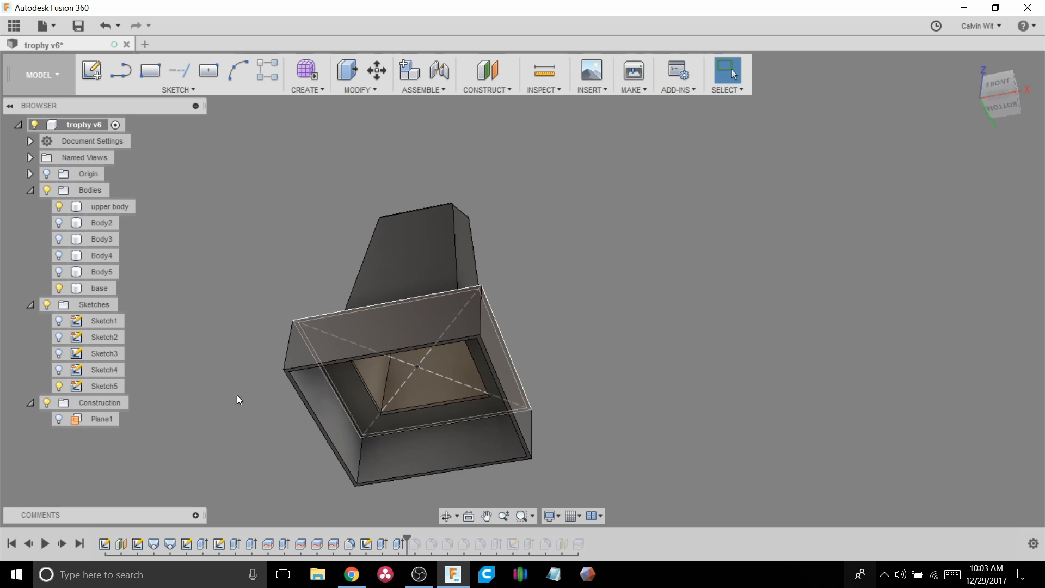
click(58, 386)
mouse_move(249, 414)
shift+middle_down()
mouse_move(213, 327)
mouse_move(210, 394)
shift+middle_up()
scroll(210, 407, up, 3)
middle_drag(288, 467, 184, 473)
scroll(184, 473, down, 2)
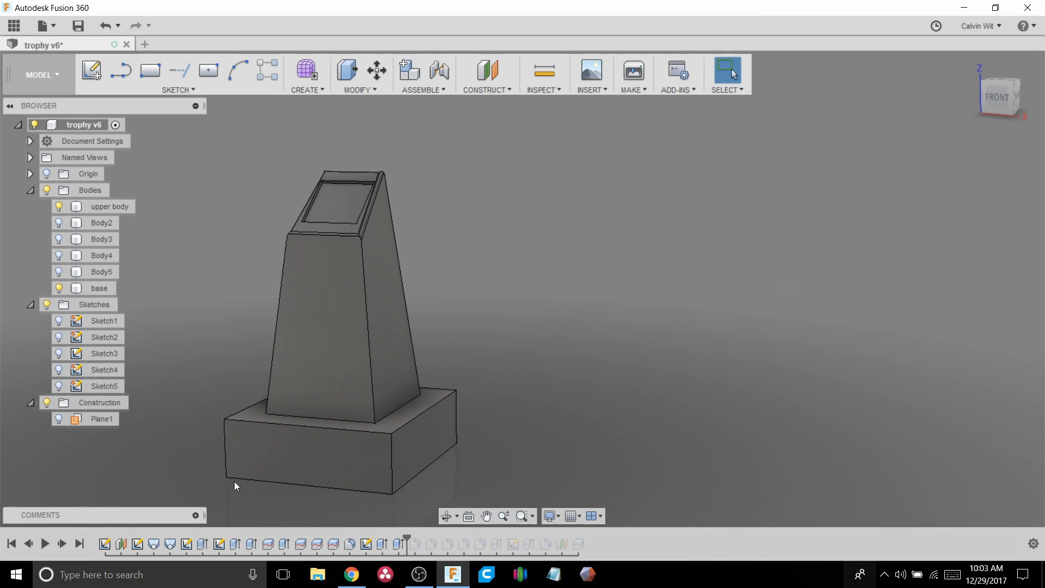
- Advance the timeline past the edge fillets and the Sketch6 extrude that extends the upper body into the base
drag(406, 536, 489, 539)
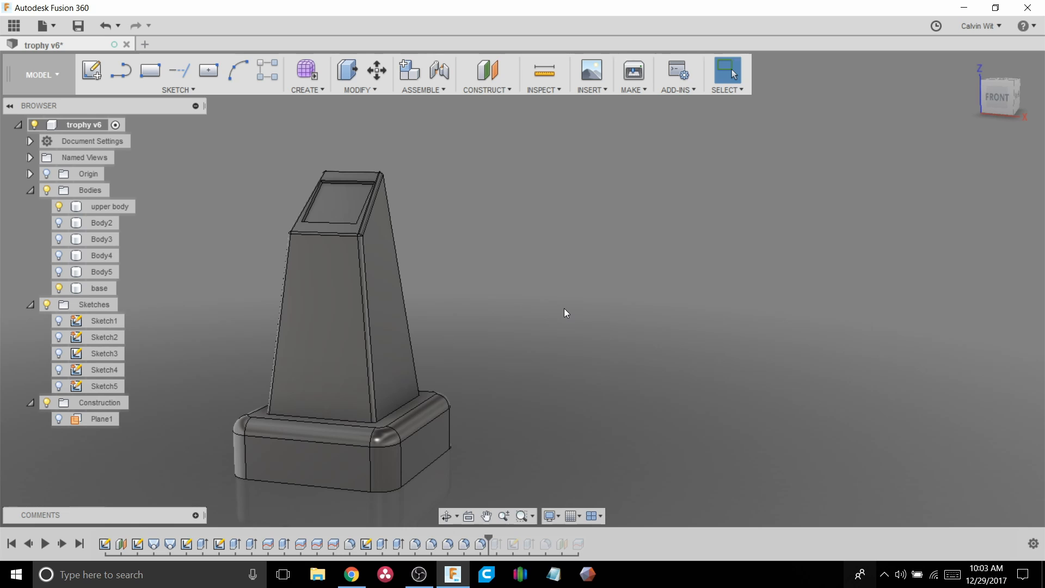
shift+middle_drag(564, 309, 532, 429)
drag(490, 539, 537, 541)
- Advance the timeline past the fillet around the upper body's extension on the underside of the base
scroll(335, 450, up, 5)
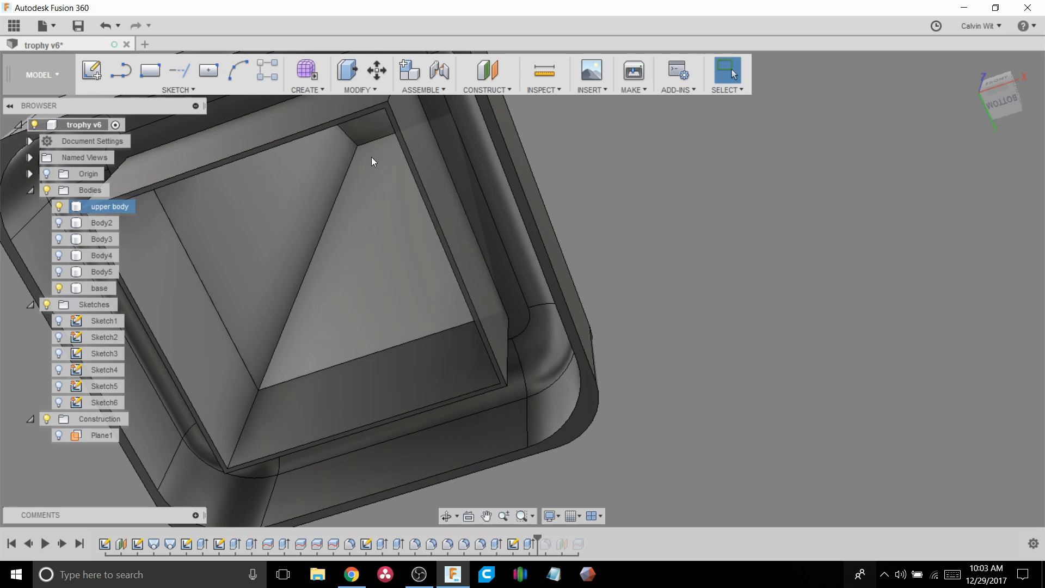
scroll(748, 277, down, 4)
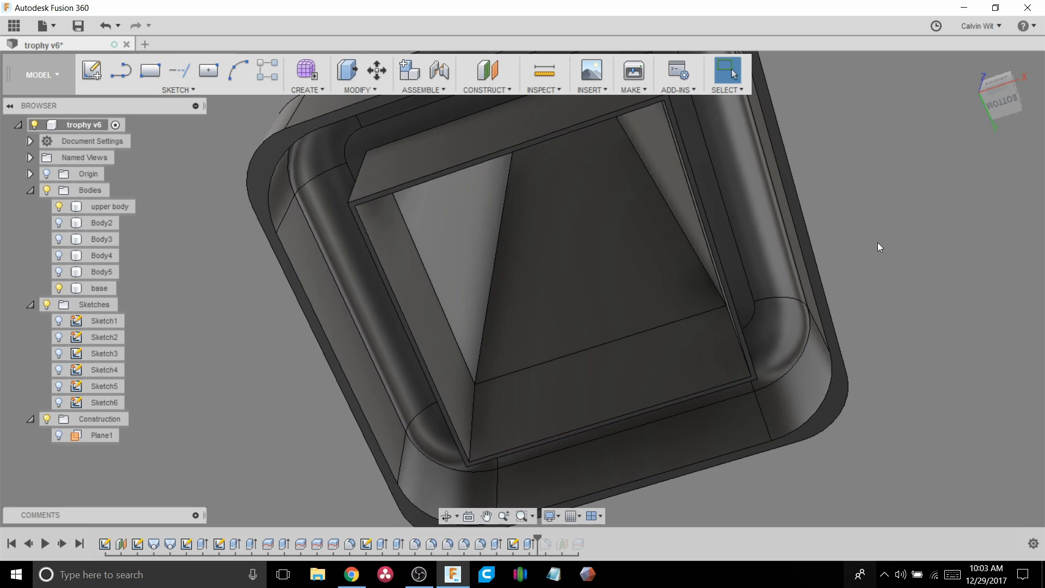
scroll(799, 262, up, 2)
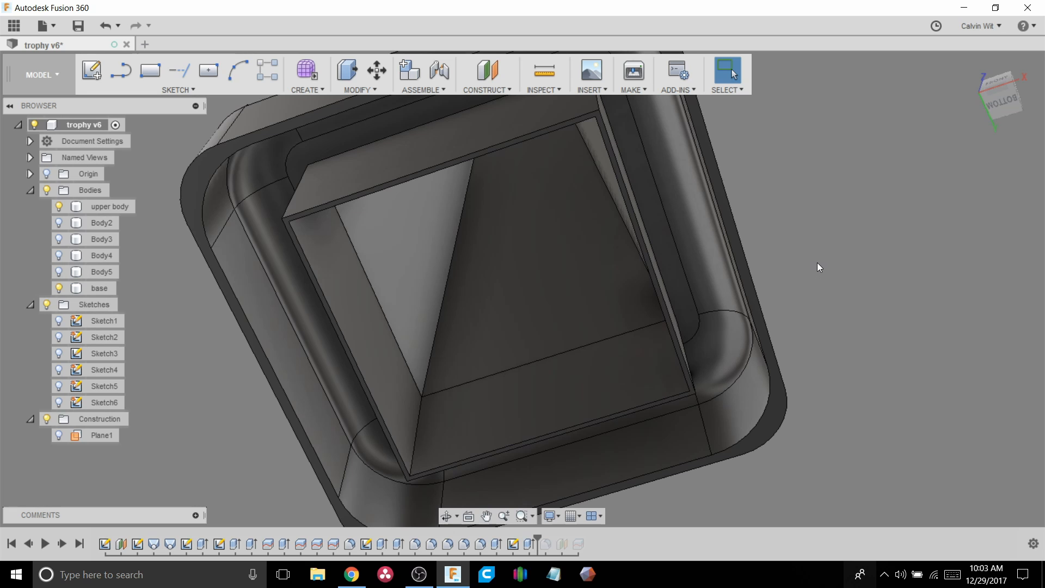
scroll(823, 259, down, 2)
middle_drag(822, 259, 705, 308)
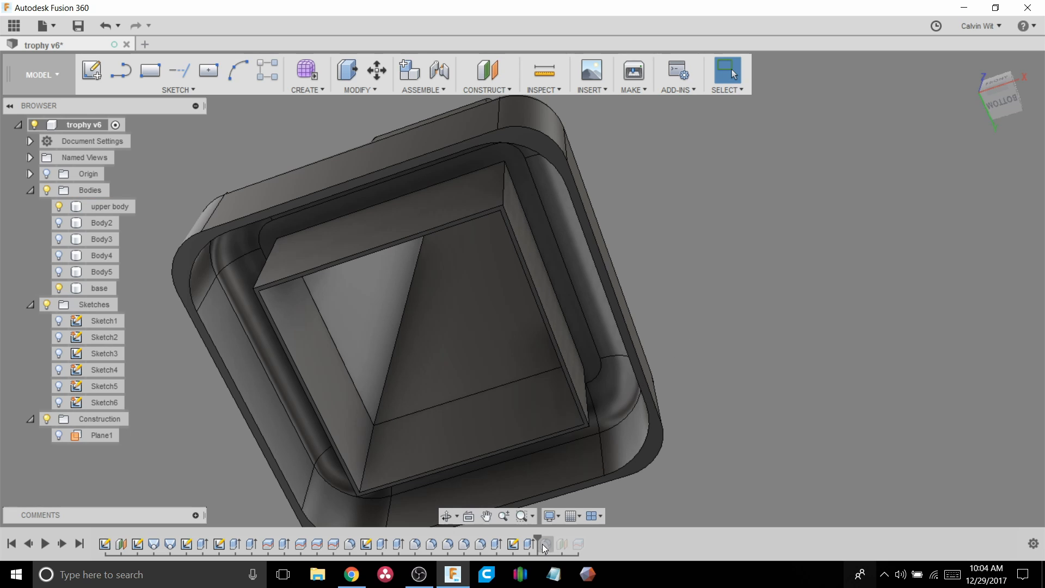
drag(538, 542, 554, 542)
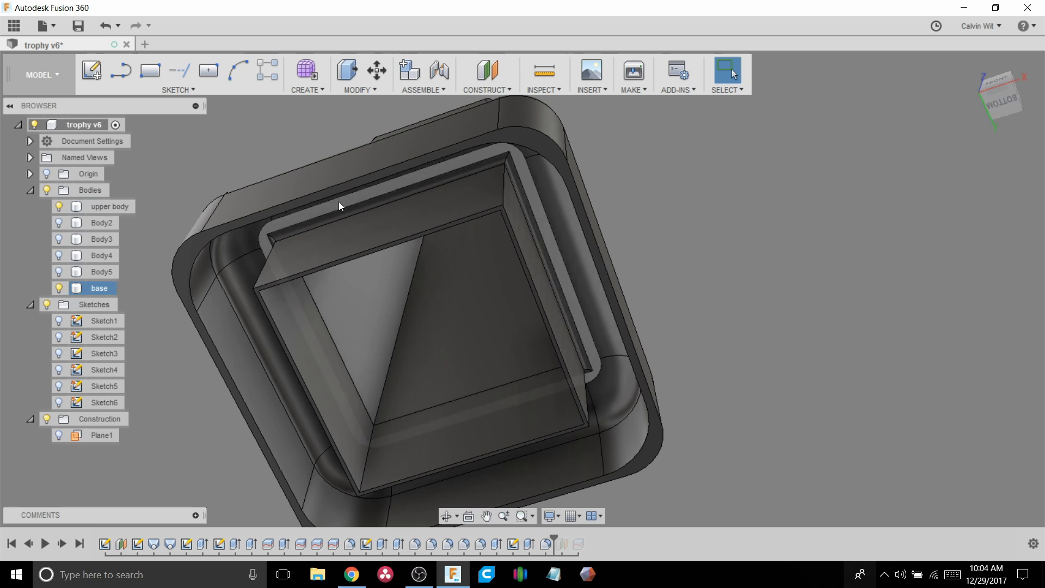
click(710, 192)
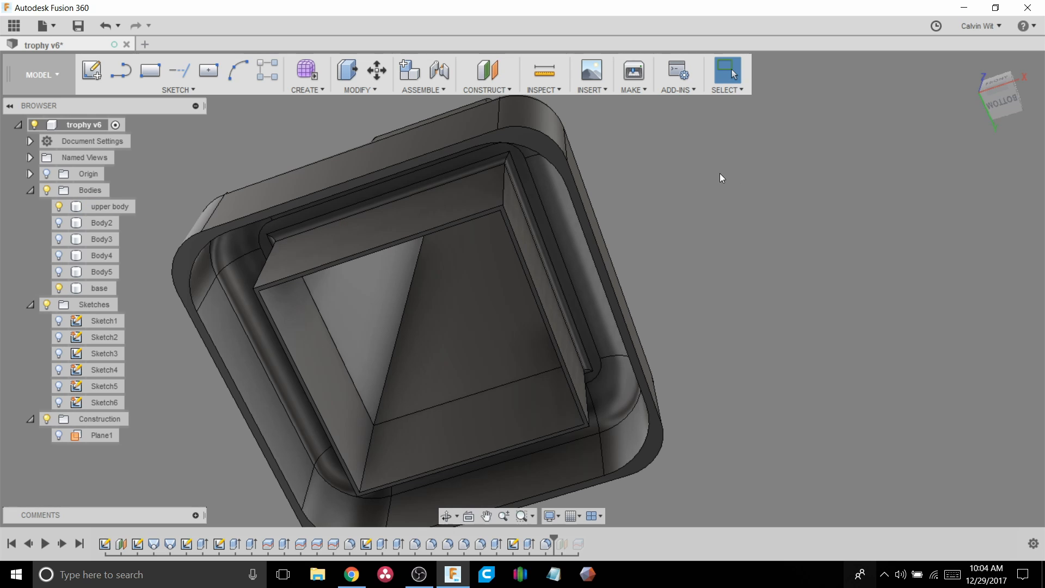
- Advance the timeline past the second construction plane and the split that divides the upper body into two bodies
shift+middle_drag(667, 135, 661, 263)
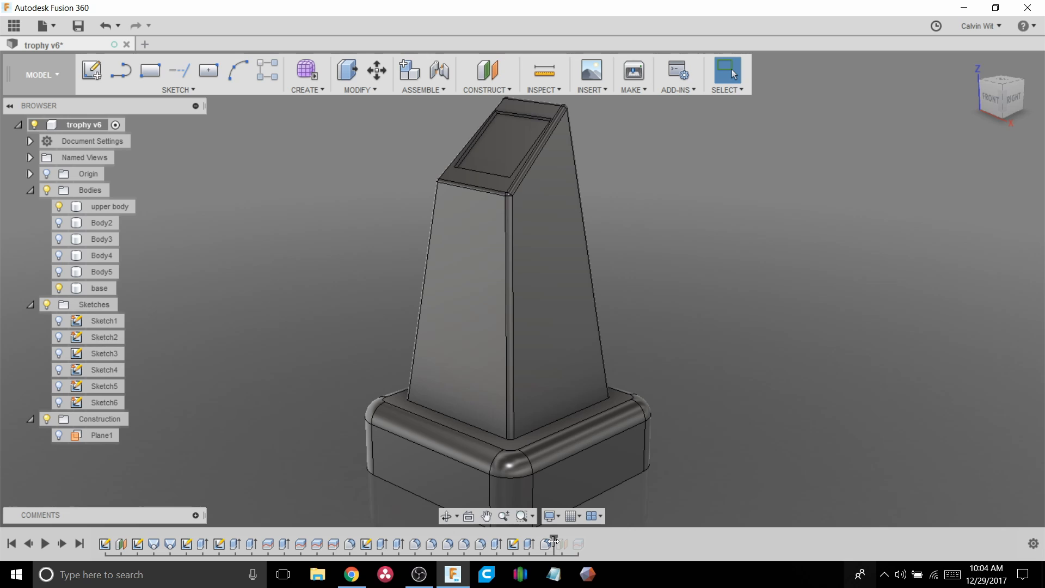
drag(555, 535, 587, 538)
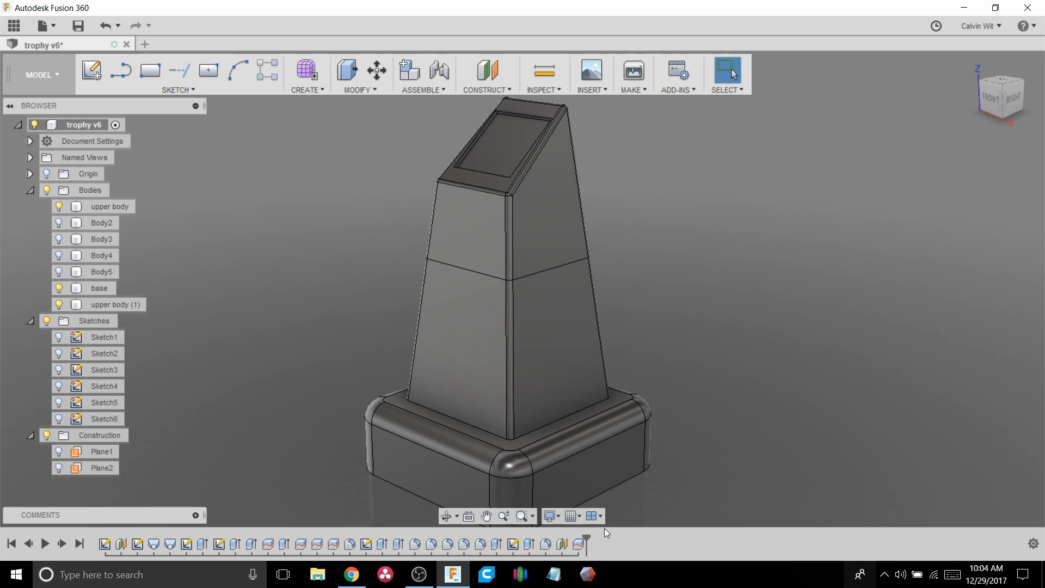
- Examine the split upper body from outside, through its hollow interior on the underside, and along the split line from the side
click(571, 267)
key(Escape)
shift+middle_drag(754, 385, 506, 346)
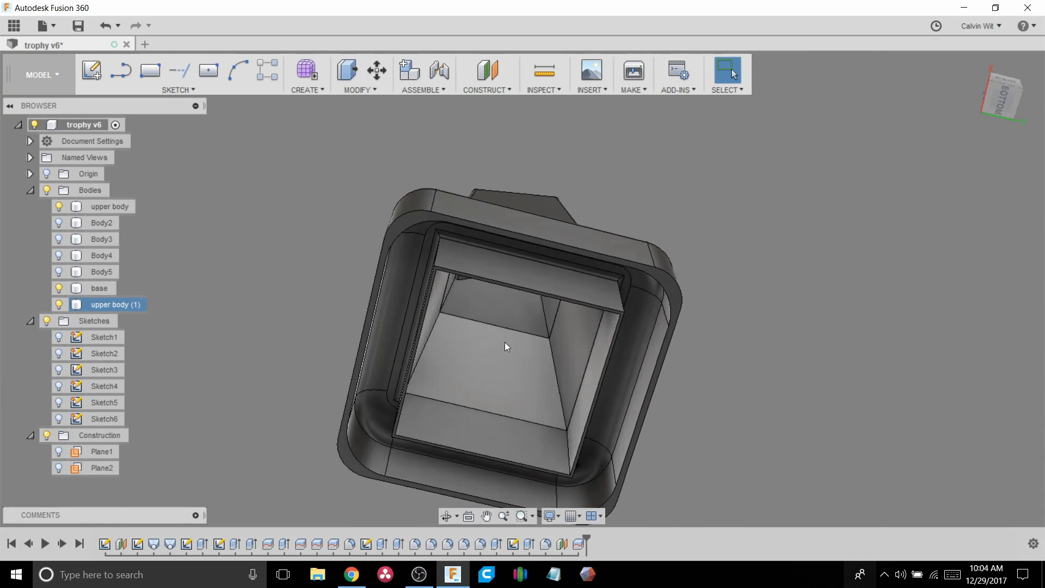
scroll(505, 342, up, 5)
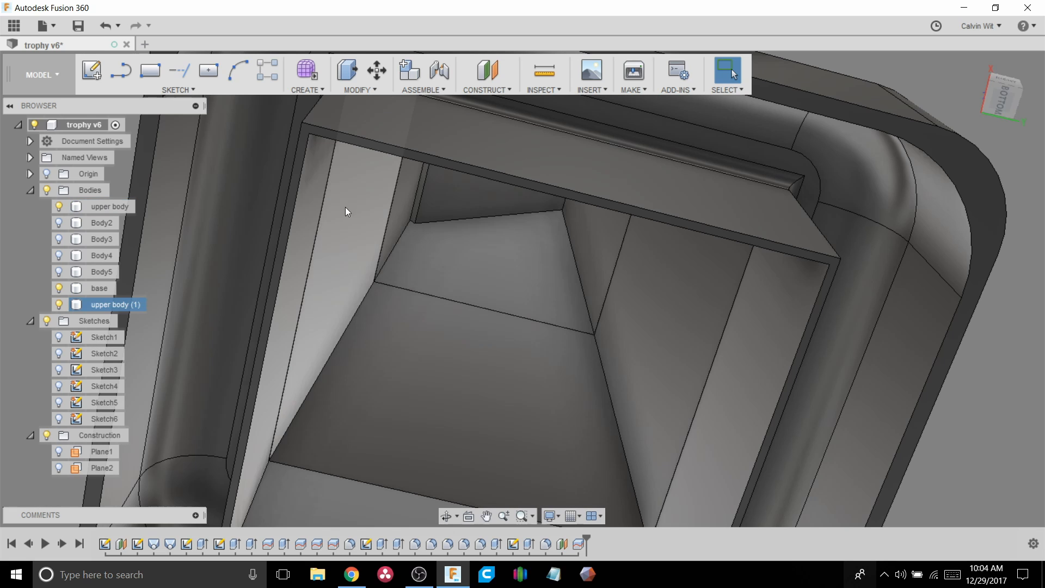
scroll(694, 316, down, 6)
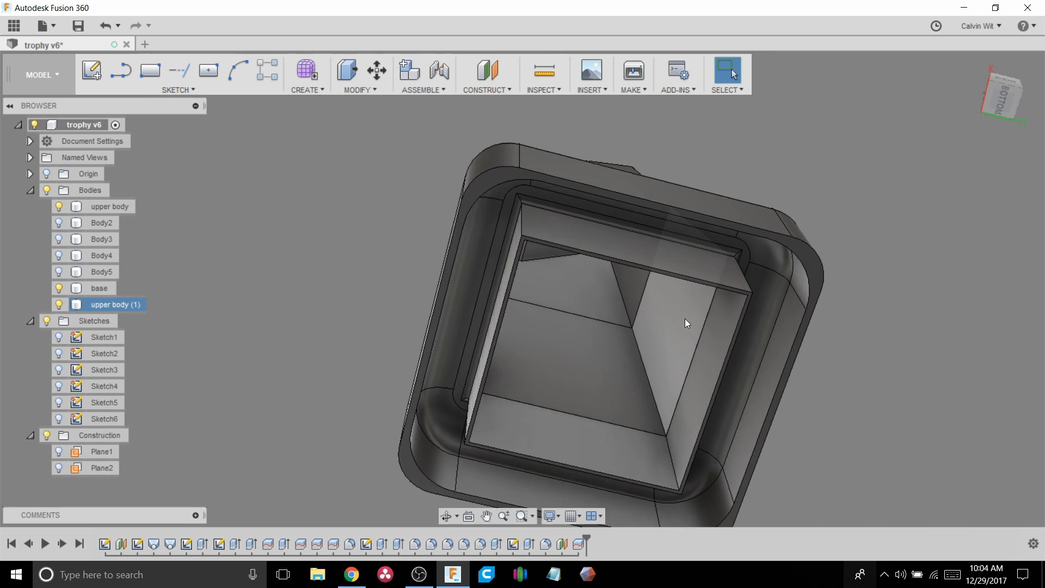
shift+middle_drag(729, 117, 733, 208)
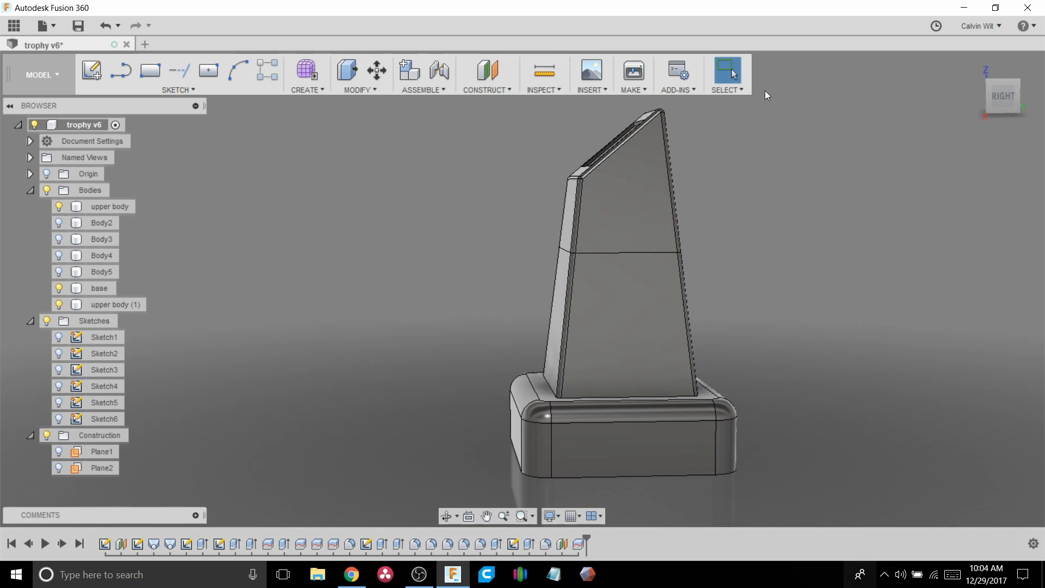
middle_drag(832, 229, 780, 262)
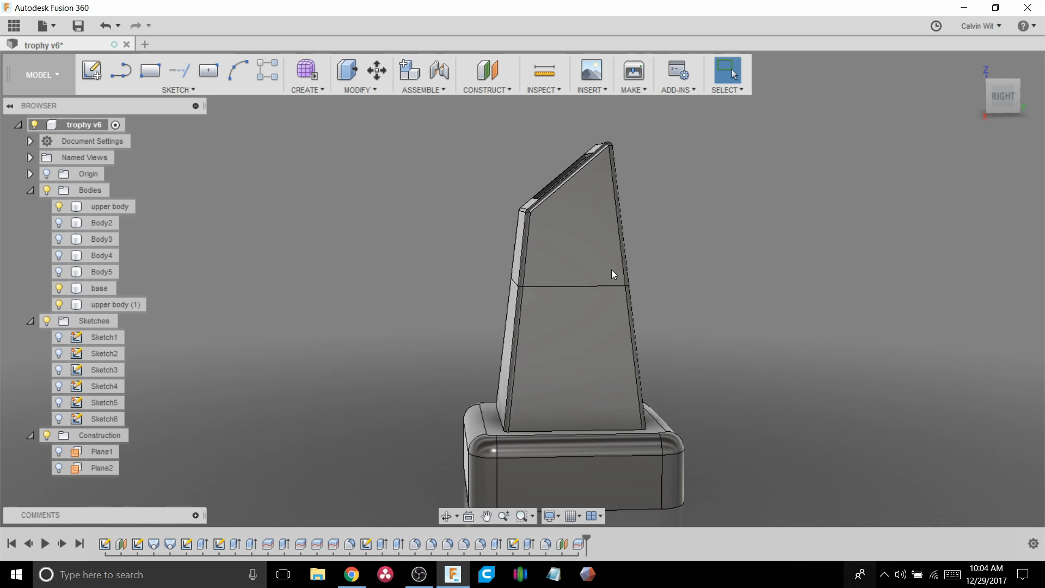
- Roll the timeline back to before the second construction plane and the upper body split
drag(585, 540, 554, 542)
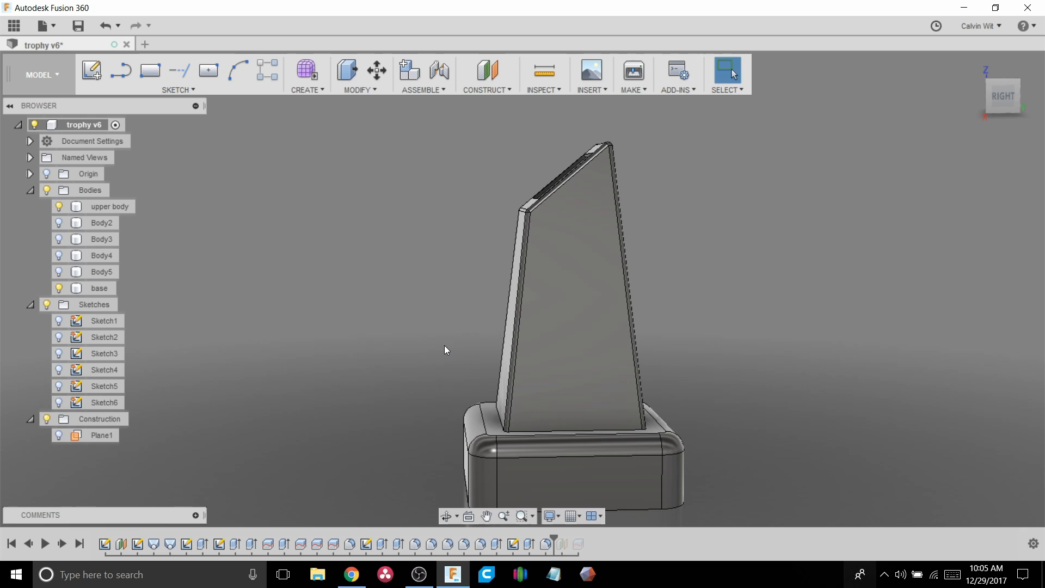
click(418, 575)
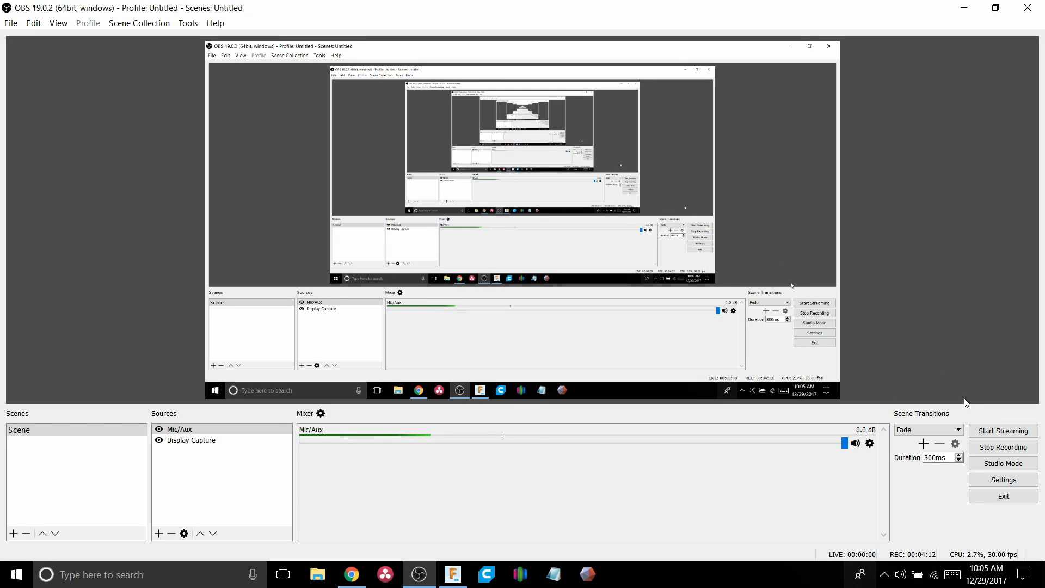